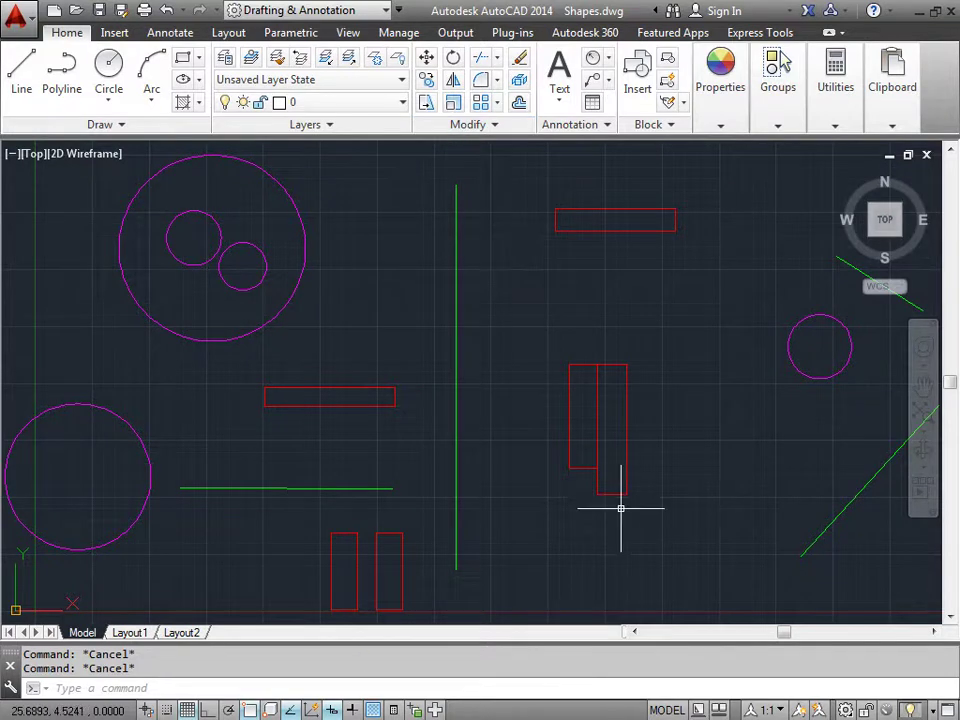
Mirror the small red rectangle across the vertical green line's two endpoints, keeping the source rectangle.
click(77, 10)
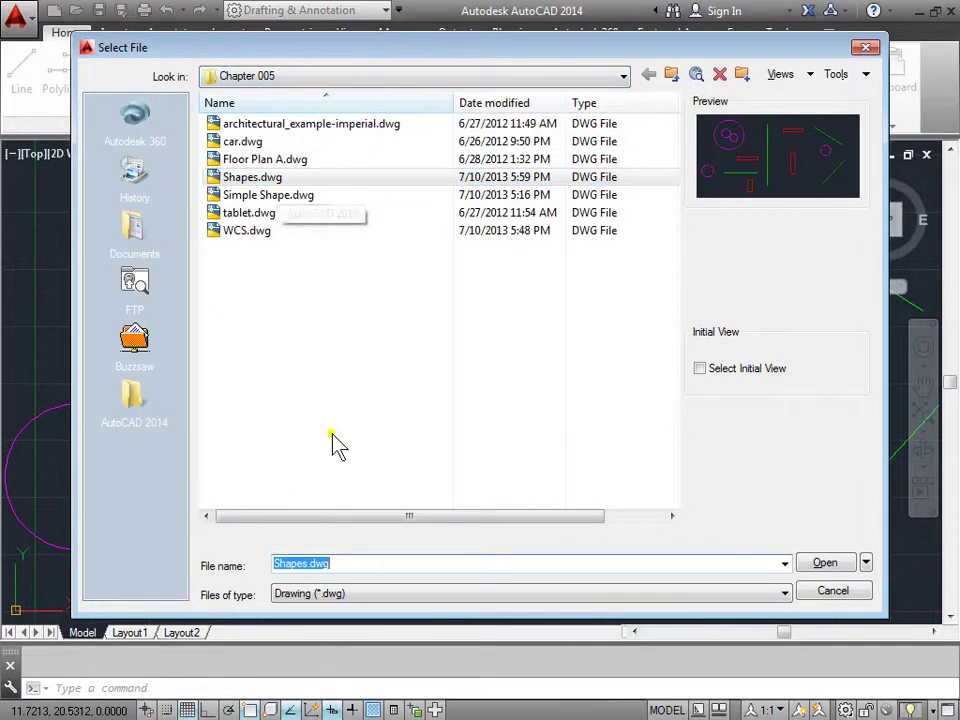
click(834, 592)
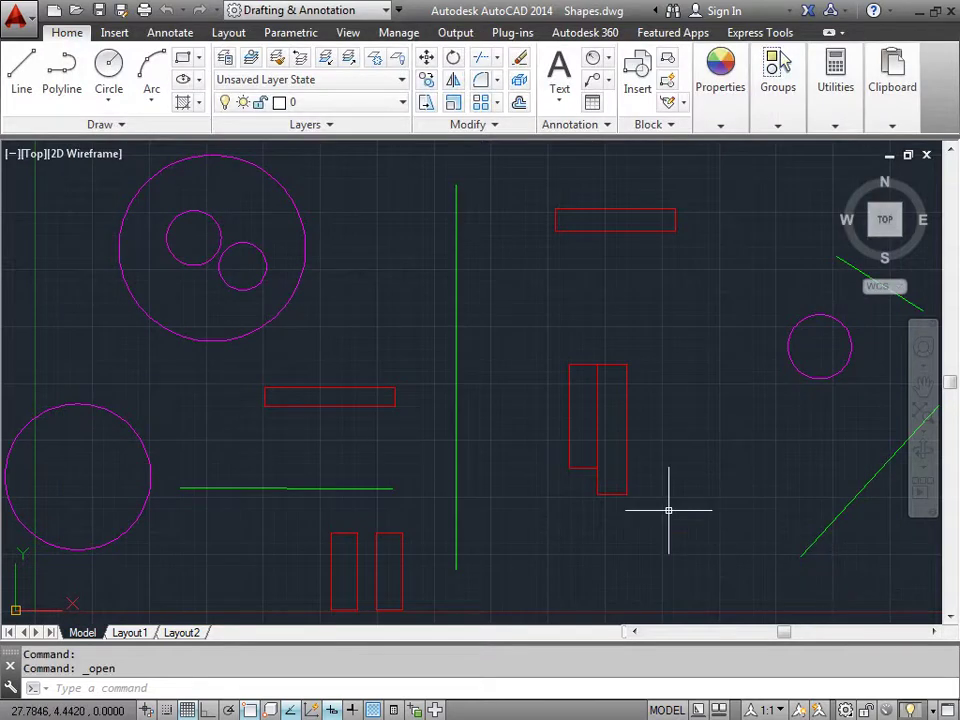
click(455, 82)
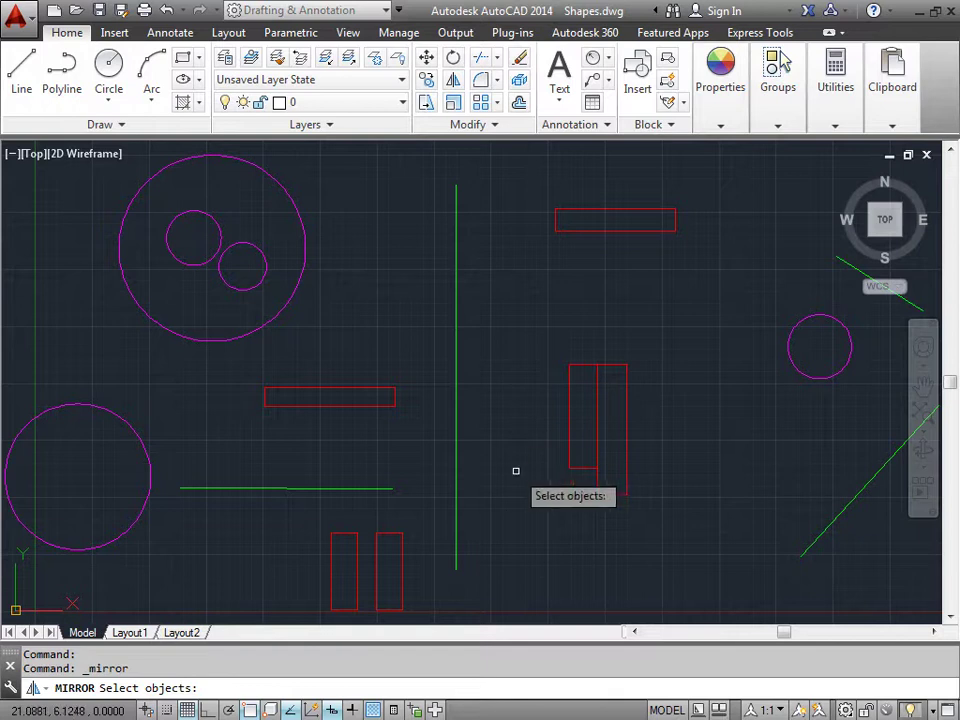
middle_drag(510, 526, 495, 362)
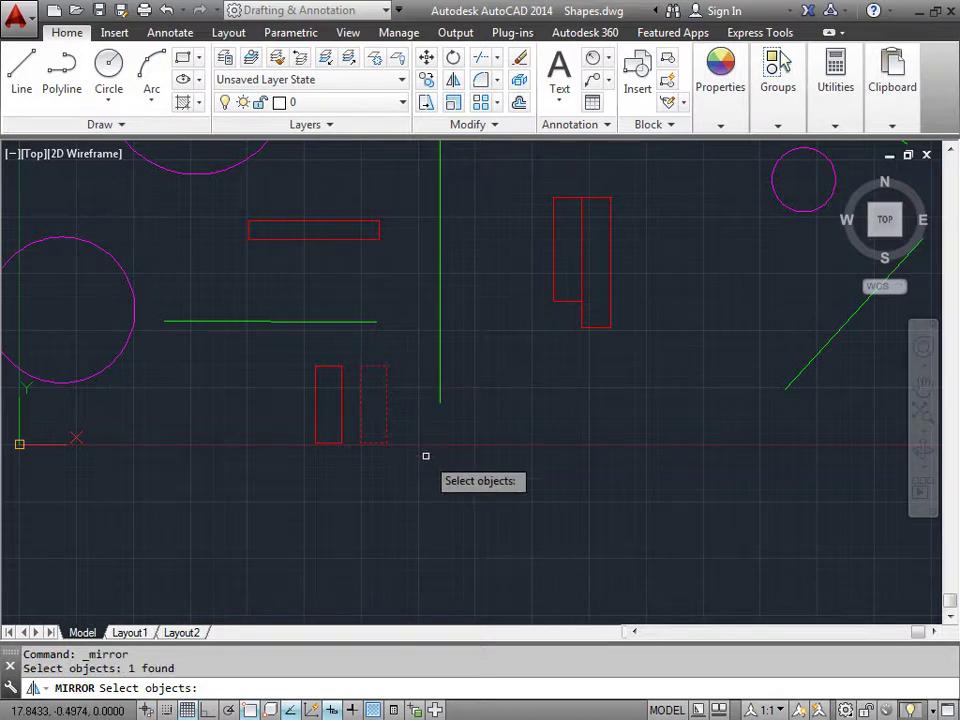
key(Return)
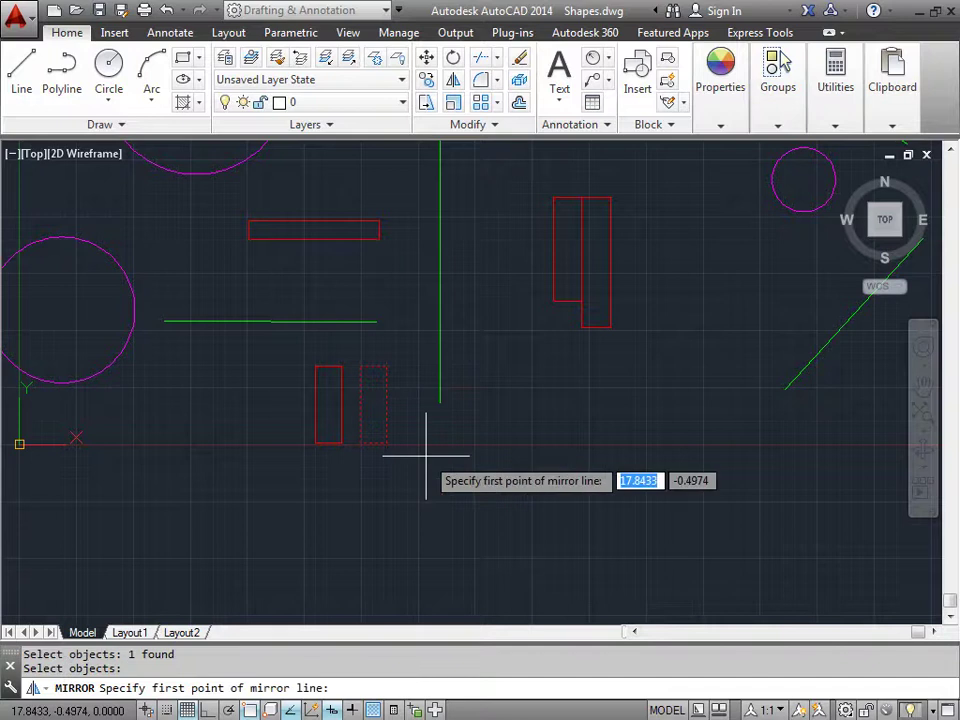
click(440, 403)
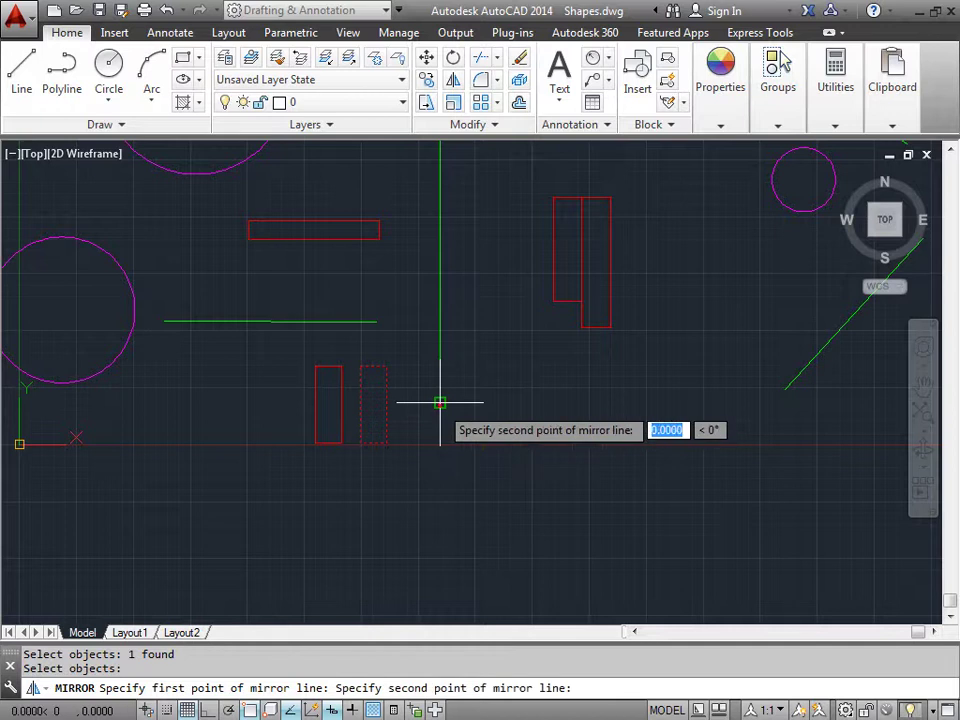
click(439, 289)
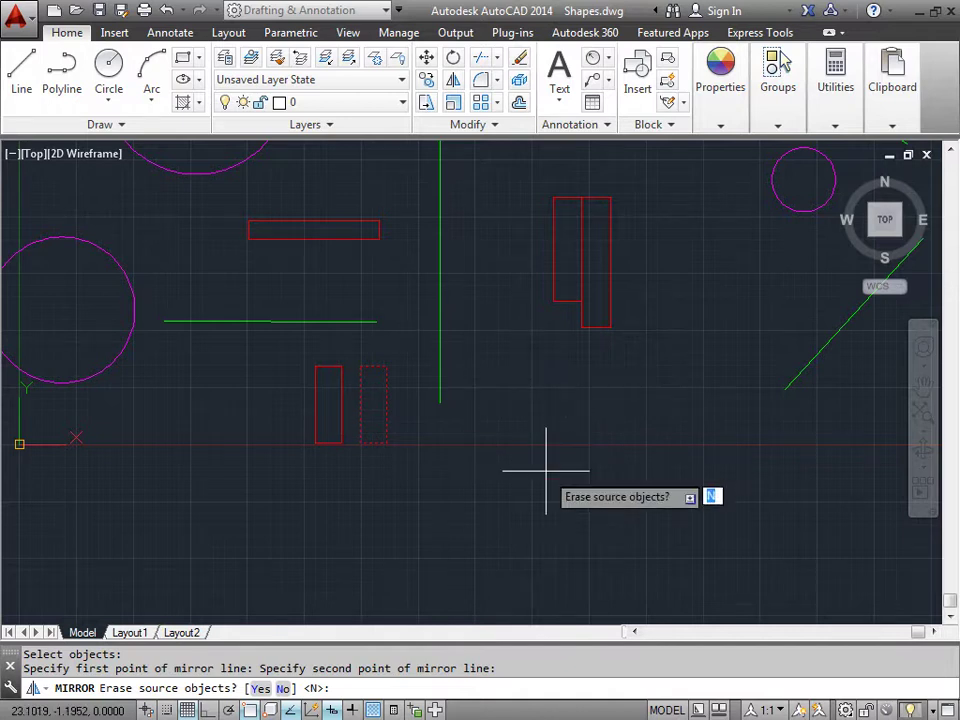
click(284, 689)
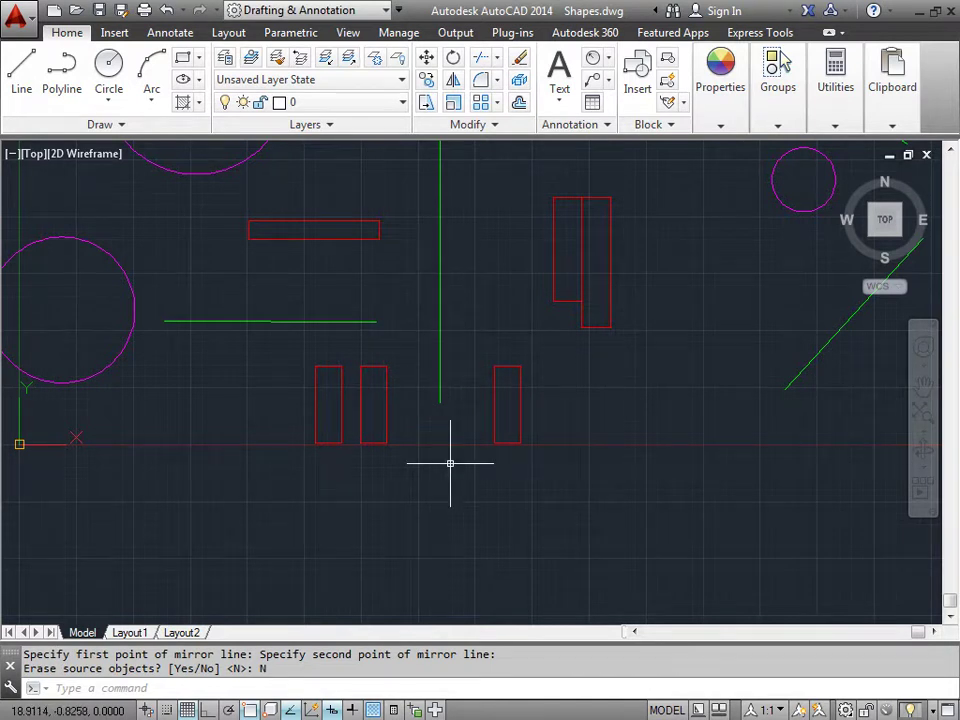
Mirror the small circle, short diagonal green line and tall rectangle across the vertical green line, keeping originals.
click(454, 80)
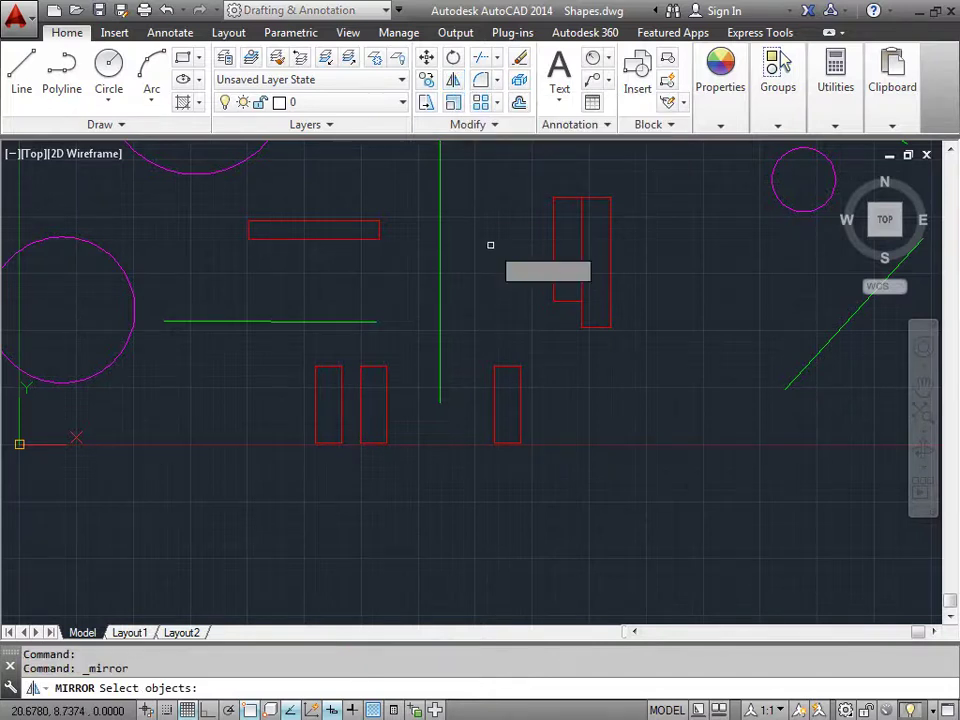
scroll(493, 251, down, 4)
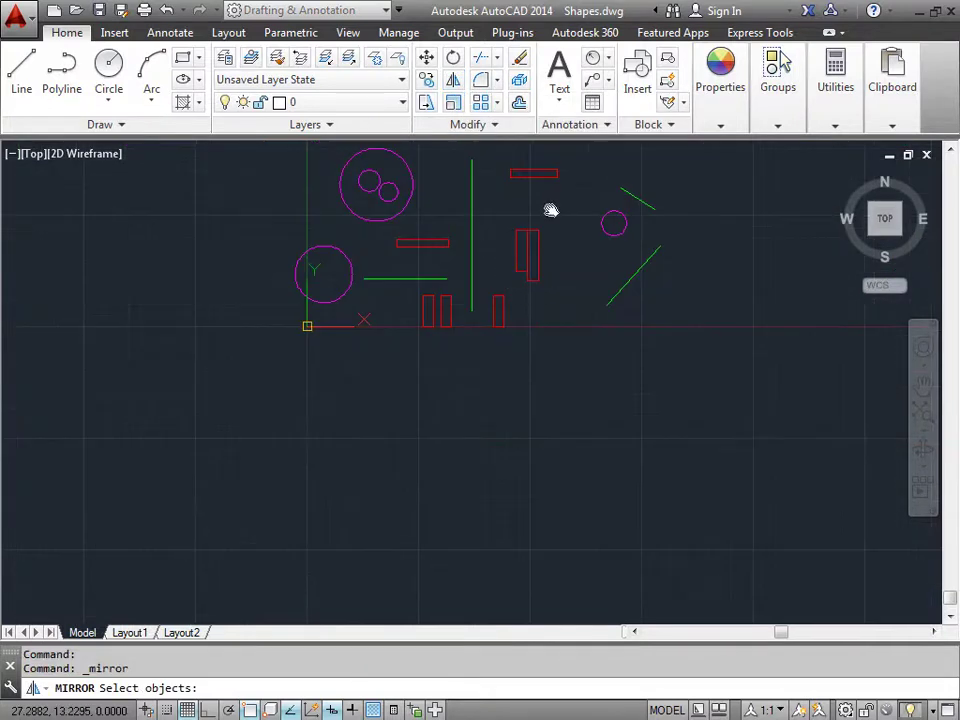
middle_drag(551, 208, 512, 371)
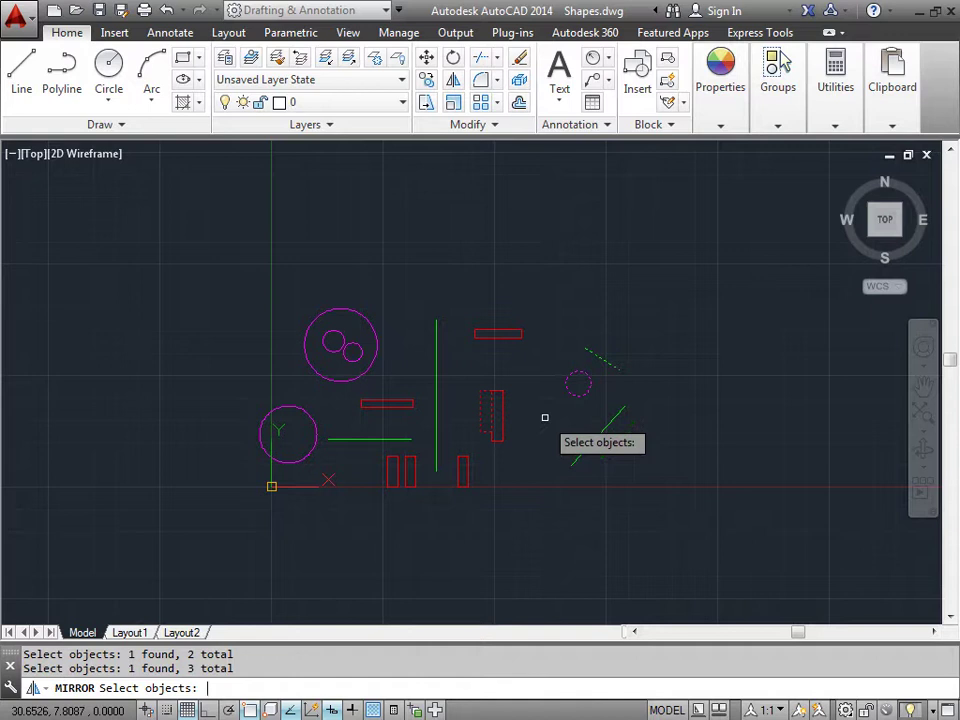
key(Return)
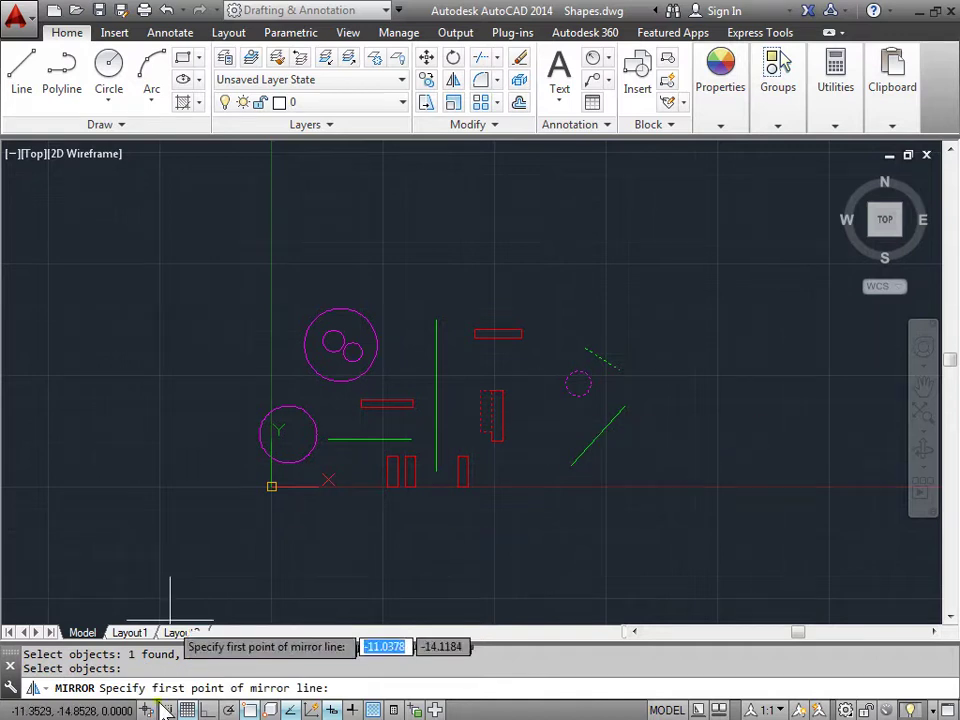
click(436, 320)
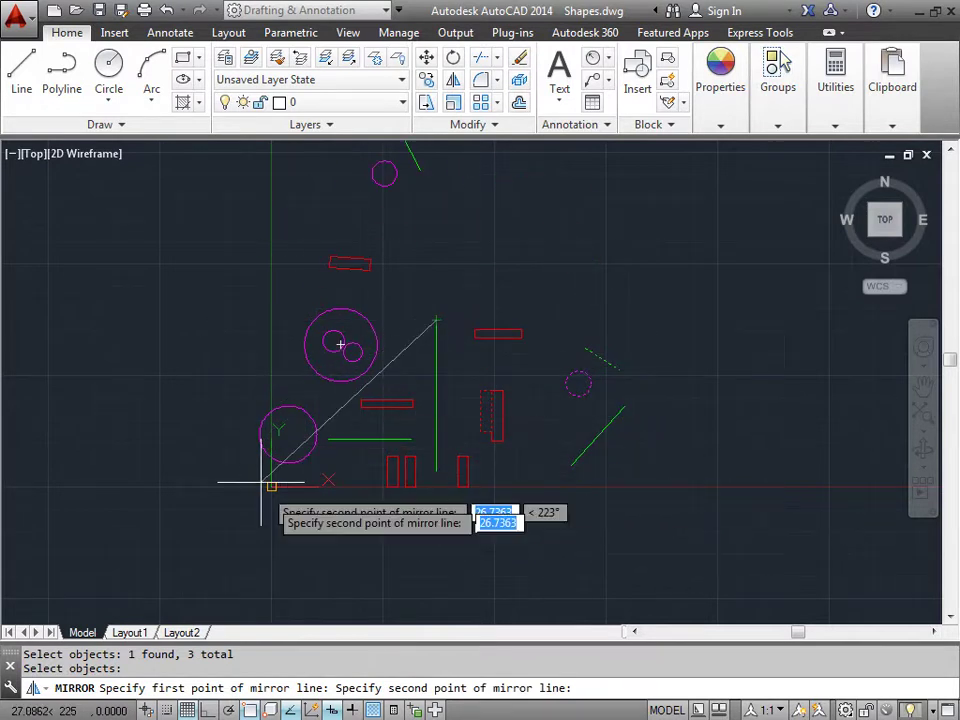
click(436, 471)
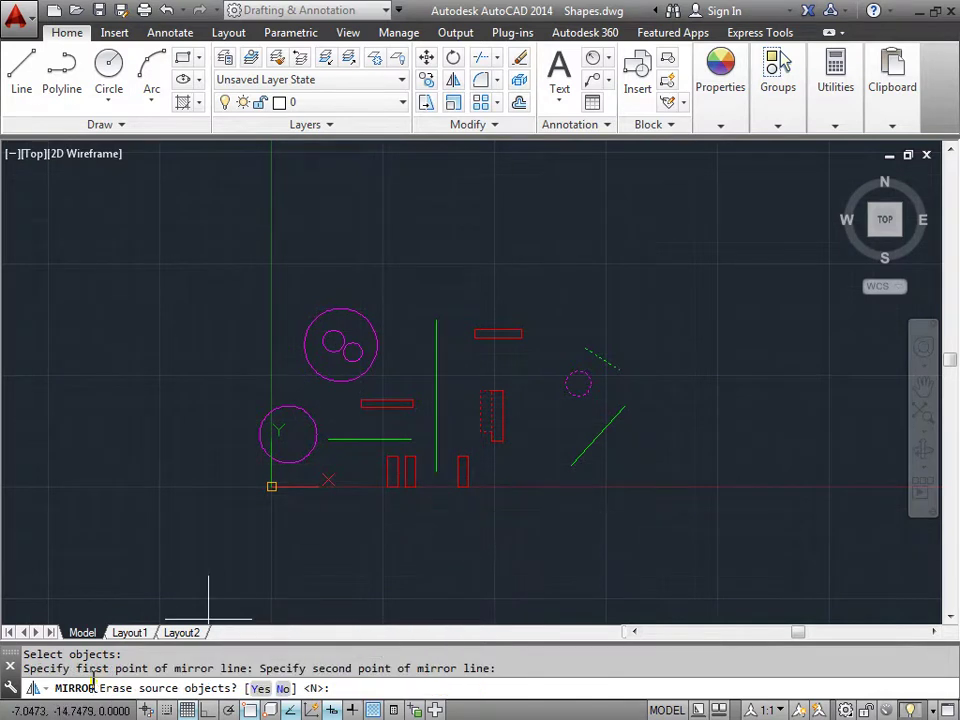
click(284, 689)
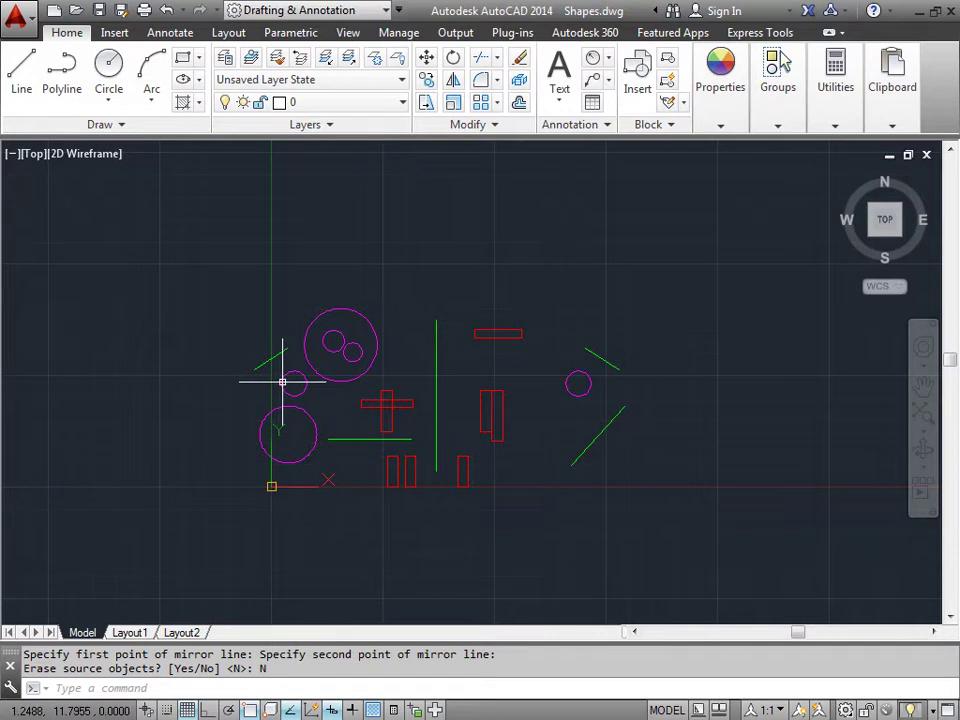
Scale the lower-left circle about its centre point to roughly 1.77 times its size.
click(456, 105)
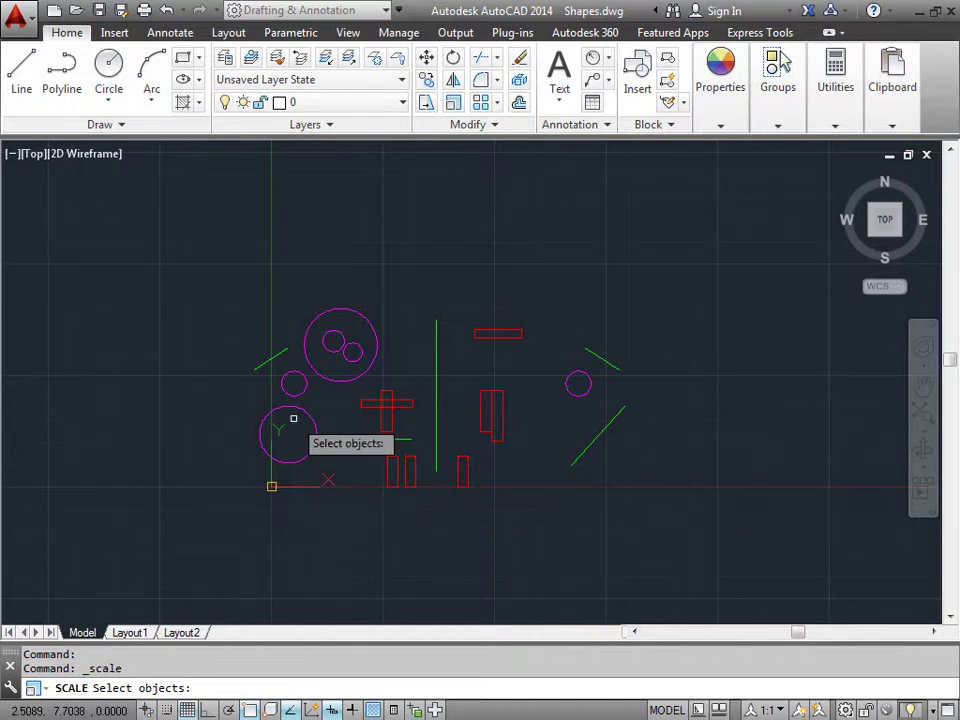
scroll(293, 418, up, 4)
middle_drag(274, 489, 392, 485)
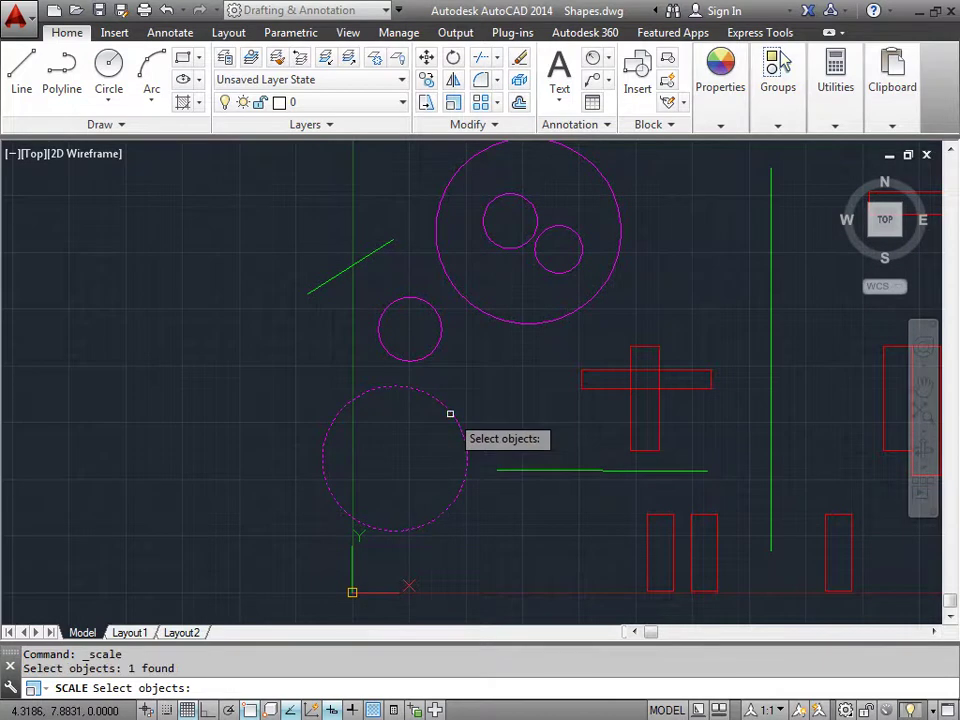
key(Return)
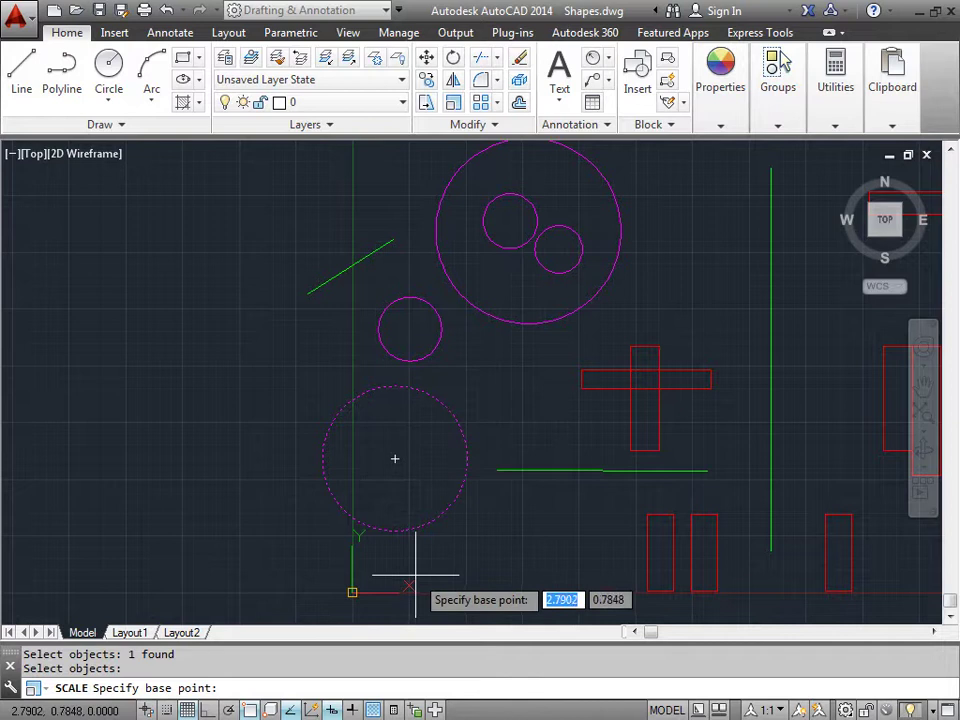
click(395, 459)
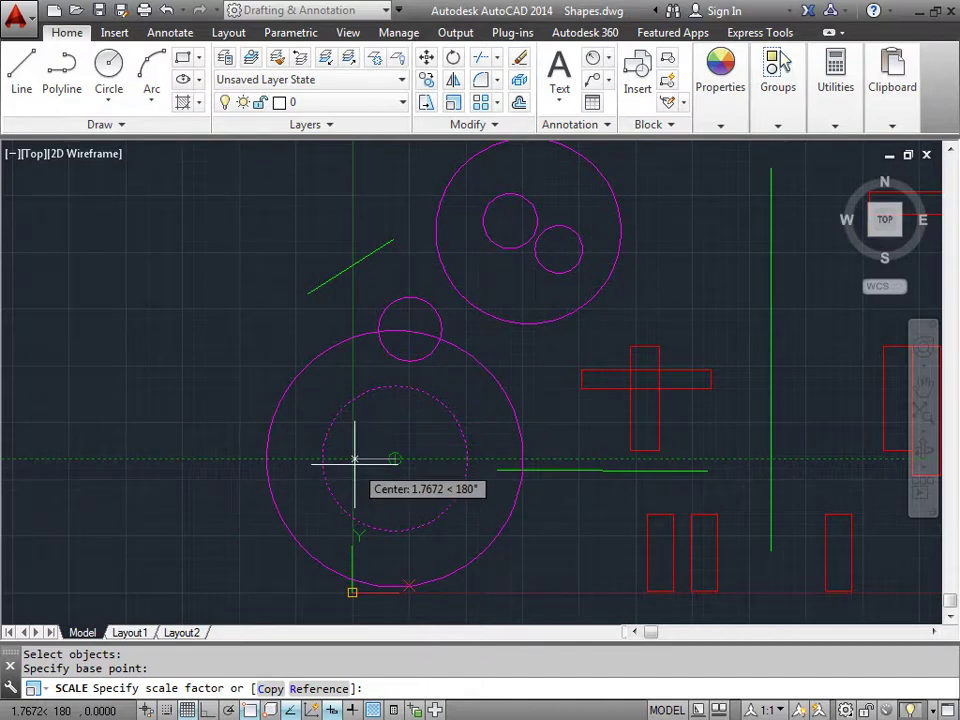
click(355, 460)
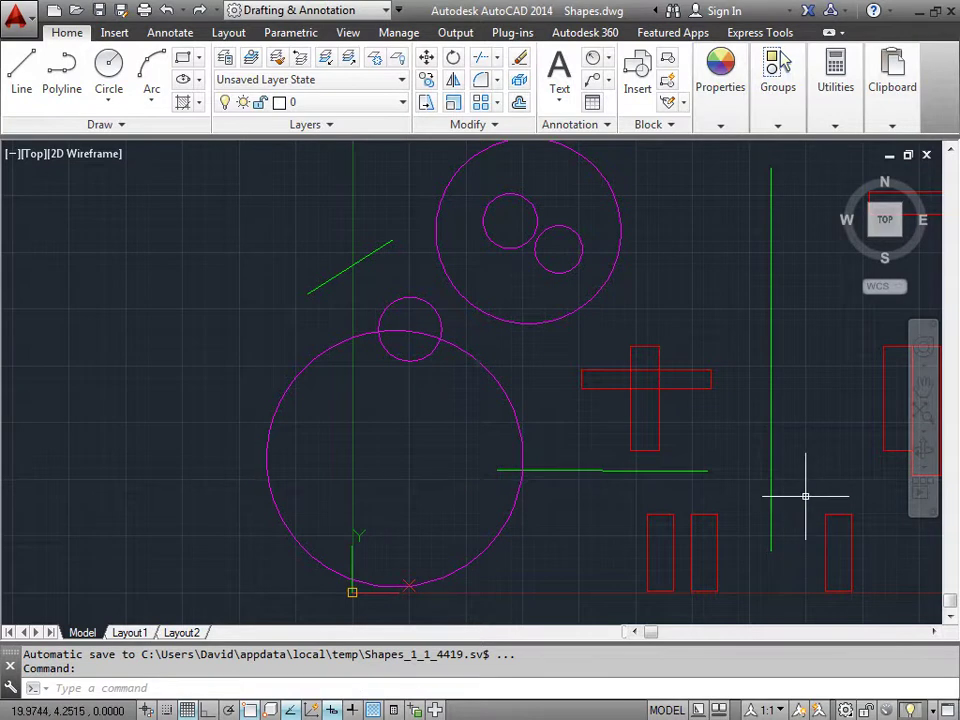
middle_drag(692, 234, 632, 365)
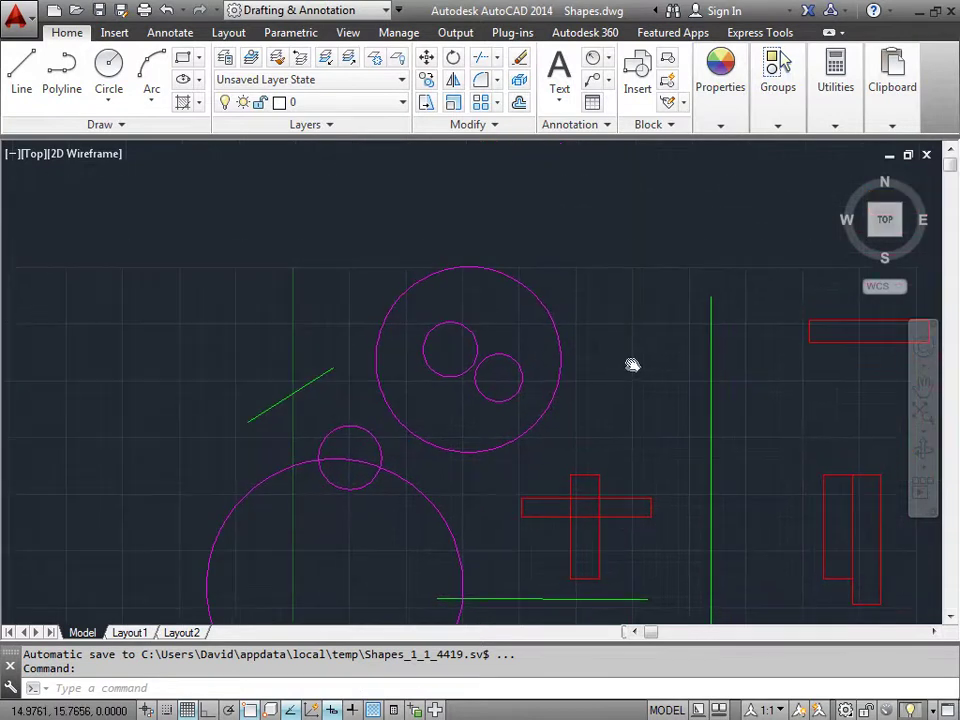
Scale the short diagonal green line by factor 2 from its upper endpoint.
click(453, 103)
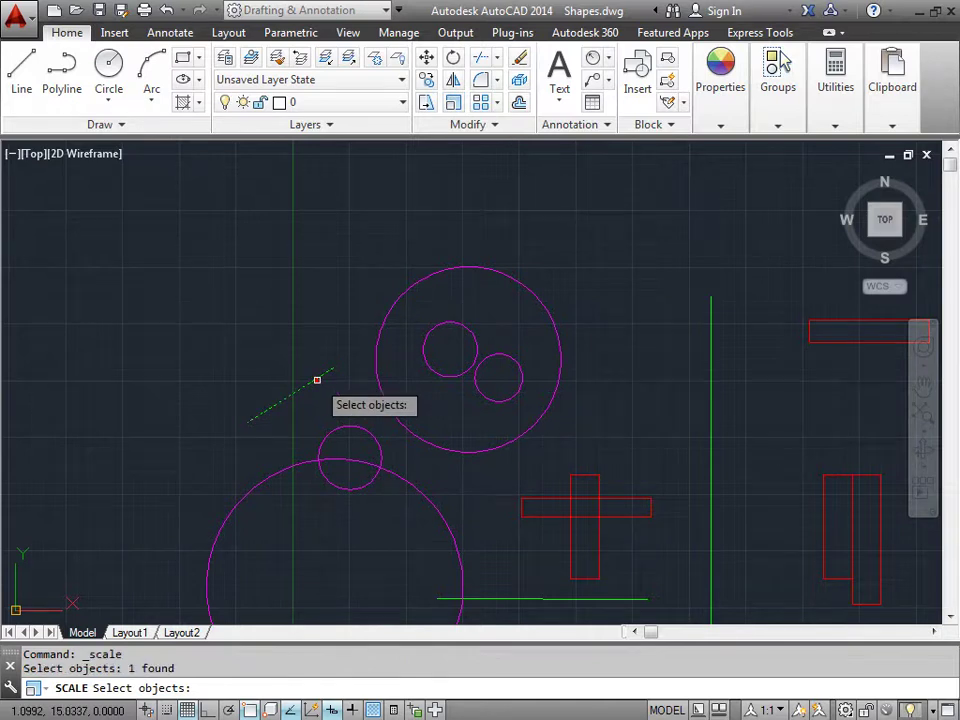
key(Return)
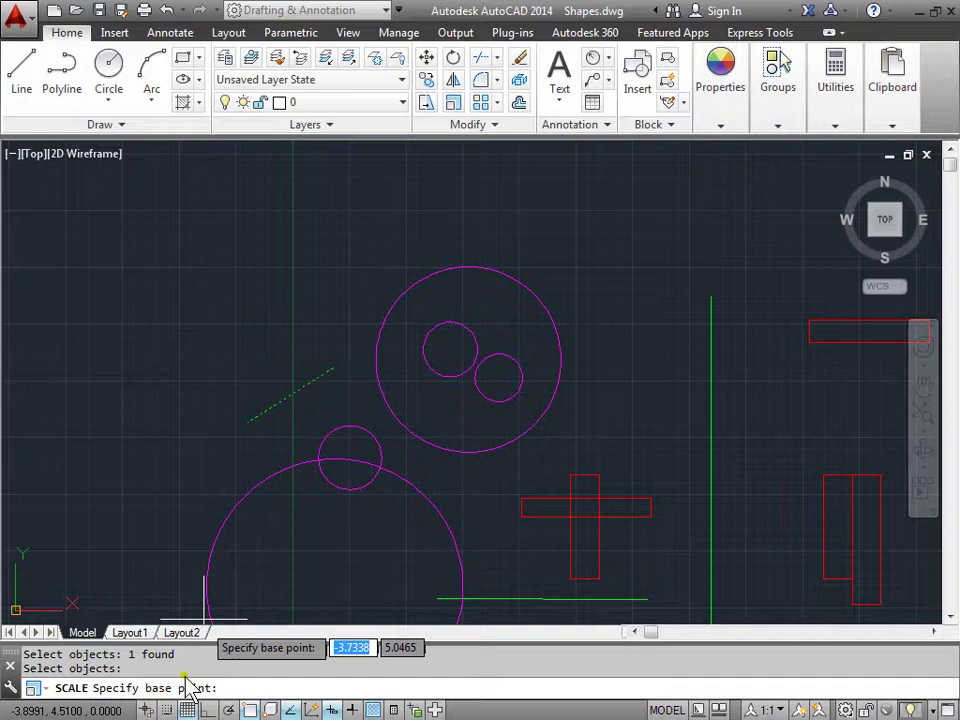
click(333, 369)
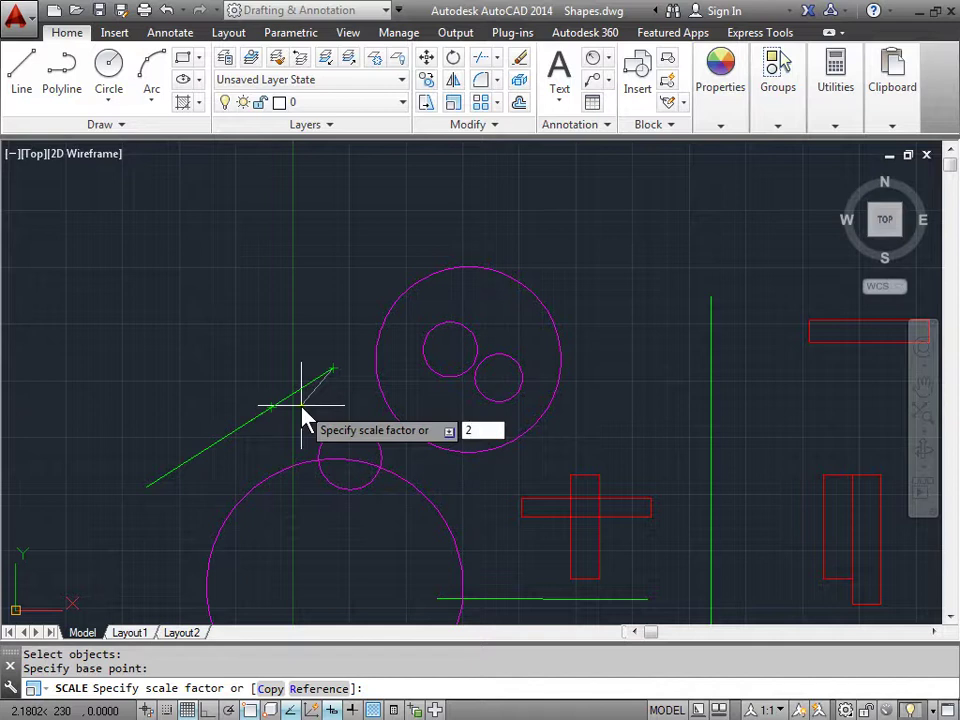
key(Return)
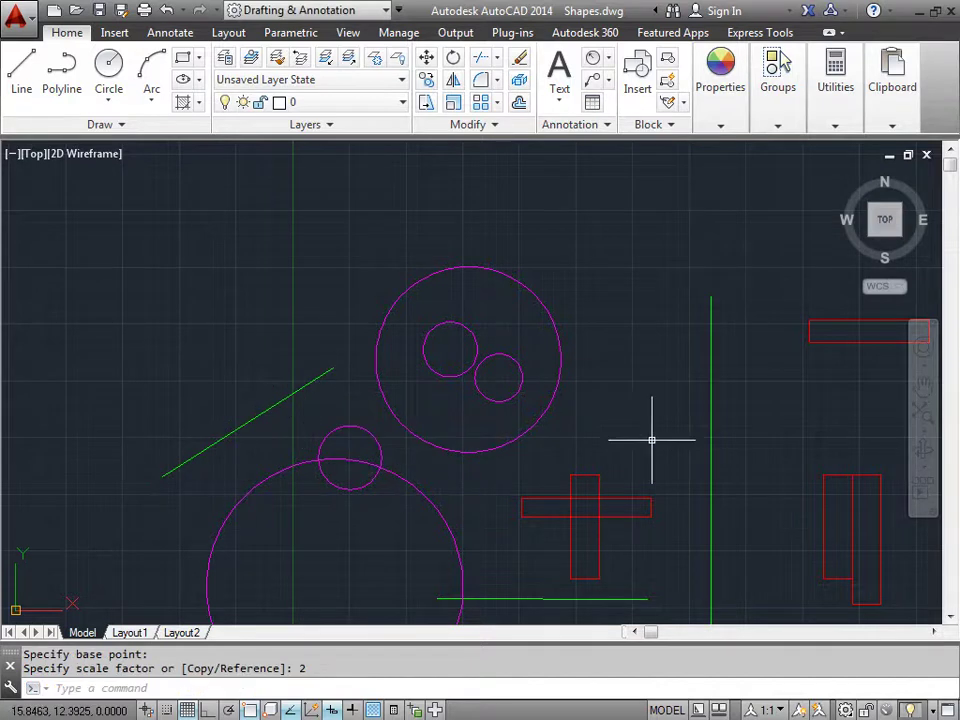
middle_drag(765, 439, 353, 367)
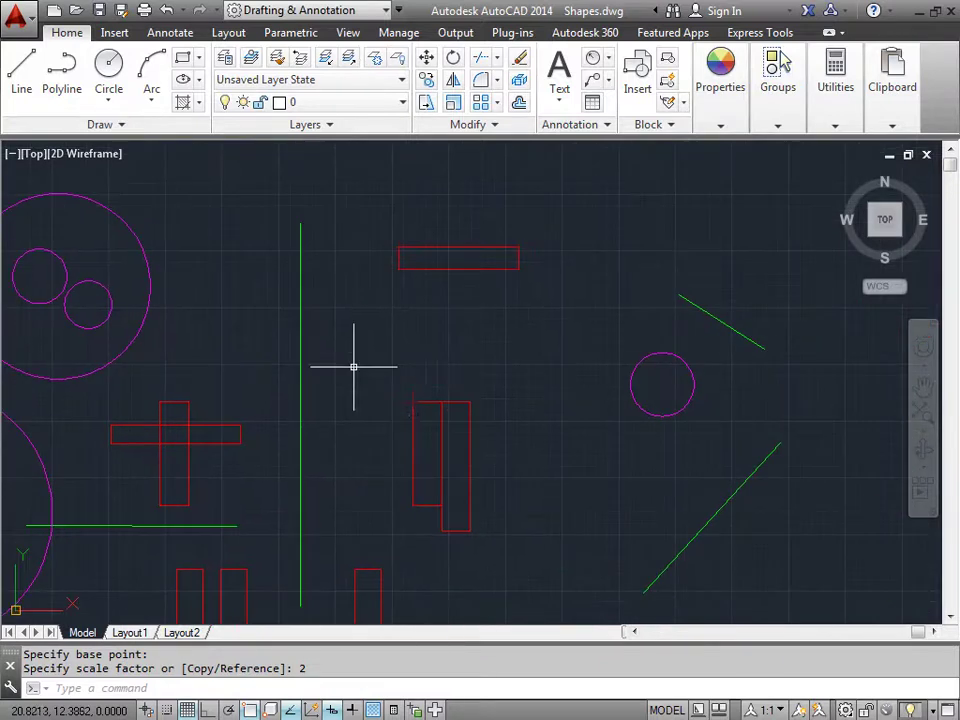
Scale the short red rectangle from its top corner using the Reference option.
middle_drag(579, 483, 525, 435)
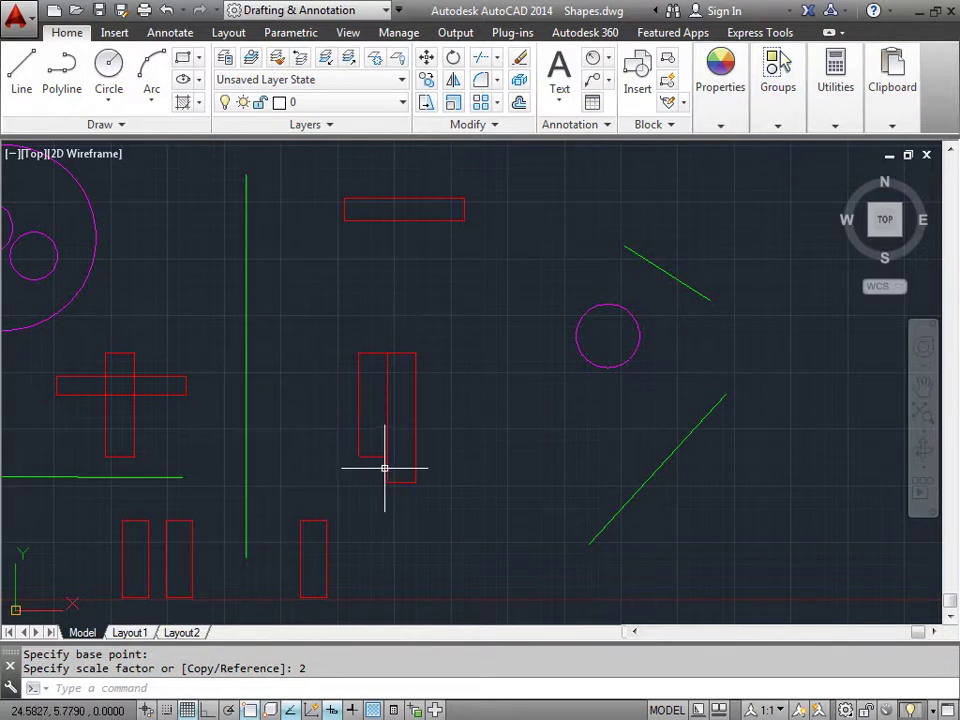
click(454, 106)
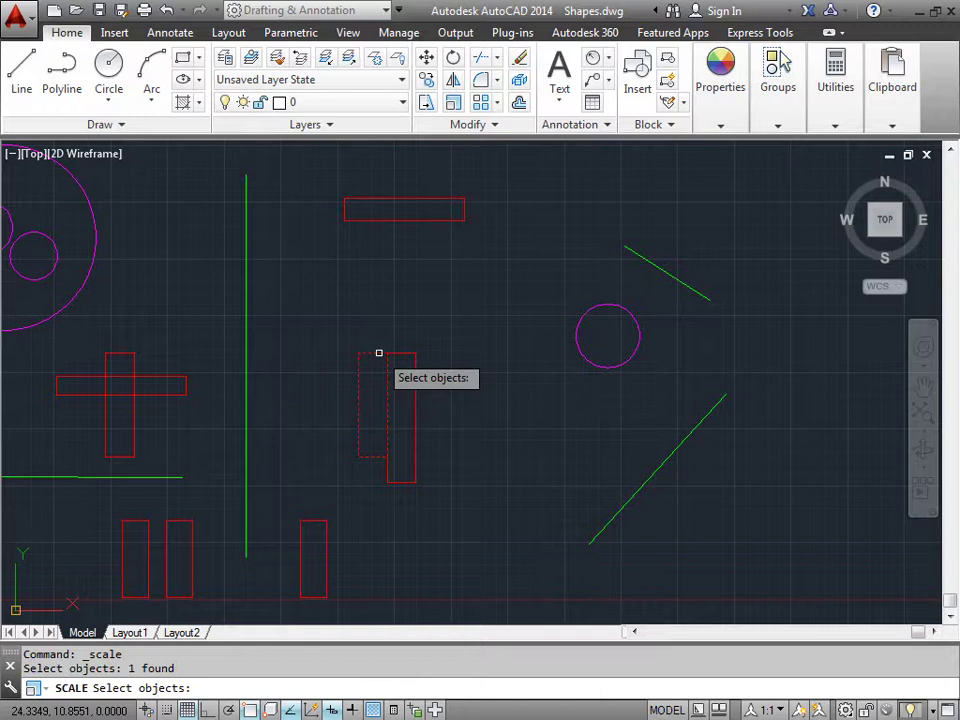
key(Return)
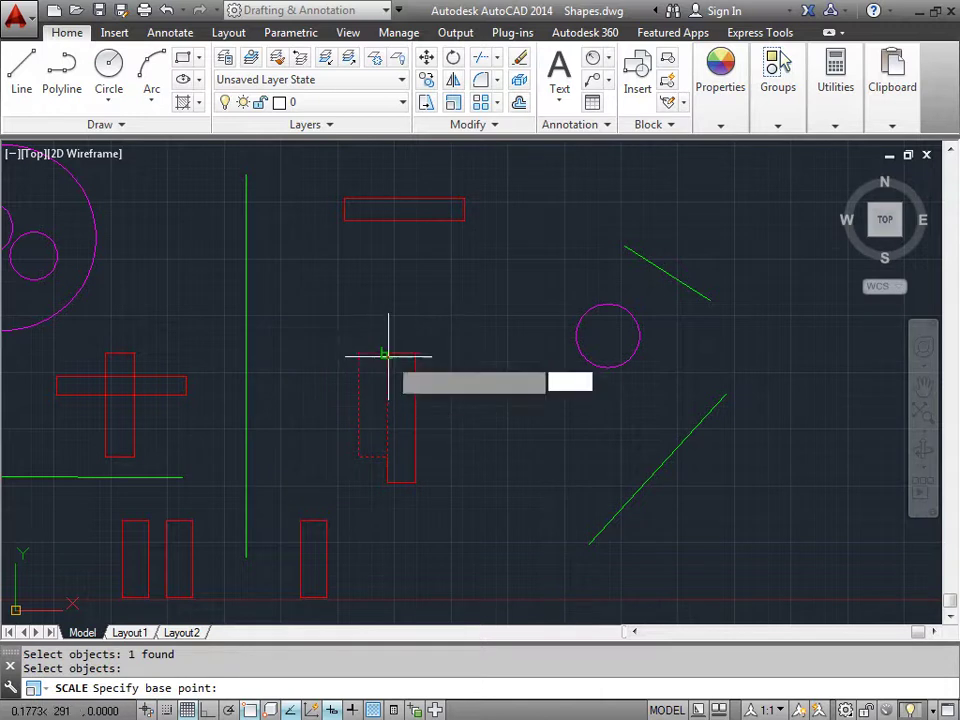
click(386, 355)
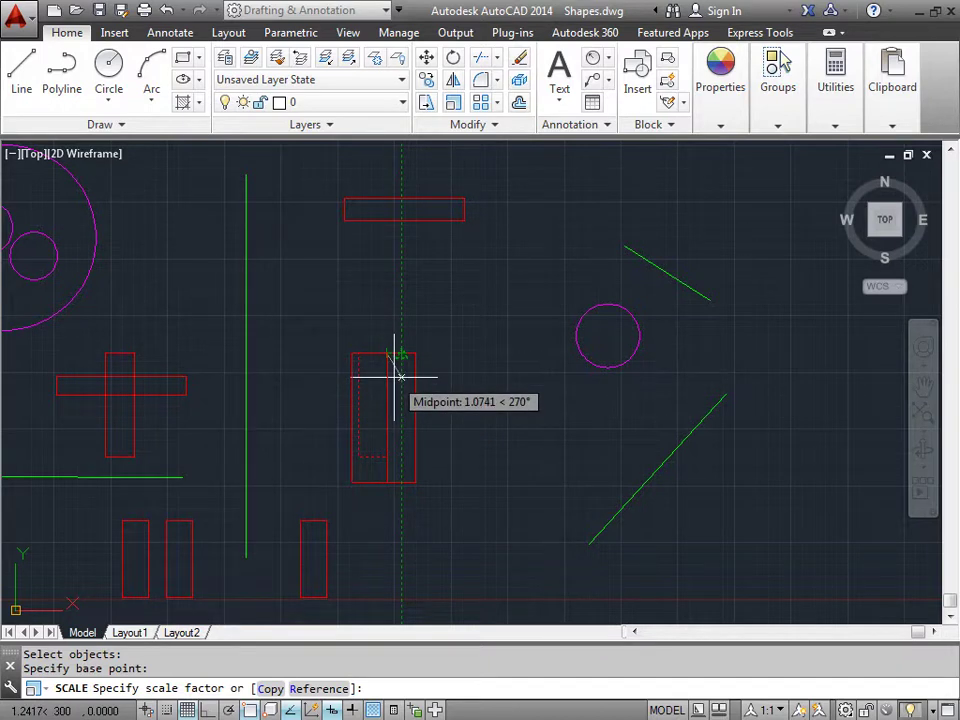
click(318, 689)
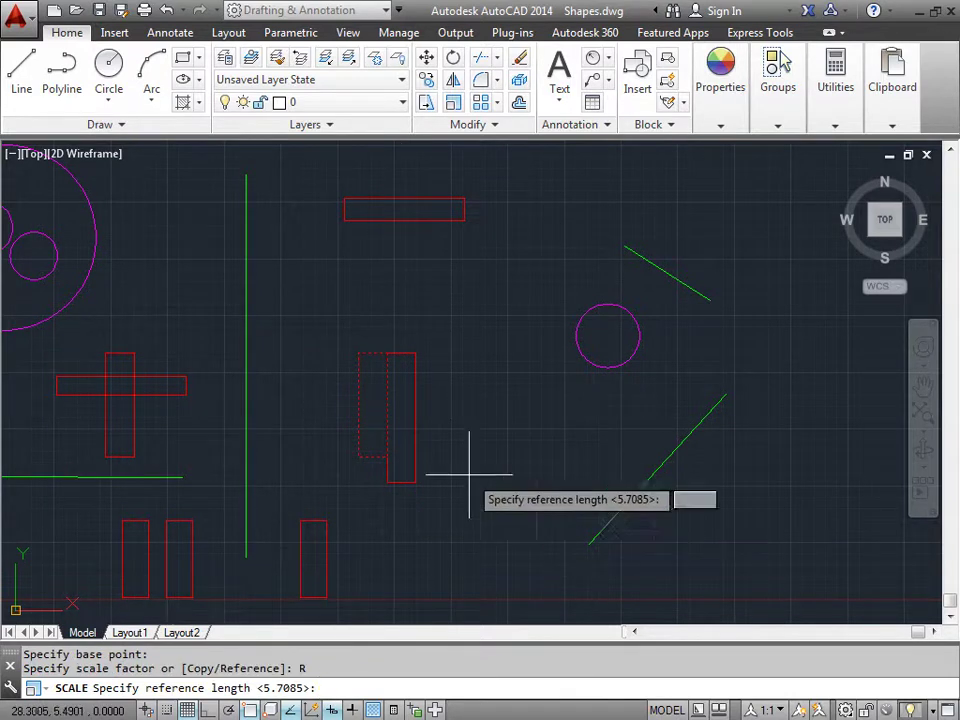
Take the rectangle's own length as reference and stretch it to the neighbouring rectangle's bottom corner.
scroll(396, 407, up, 2)
scroll(396, 408, up, 2)
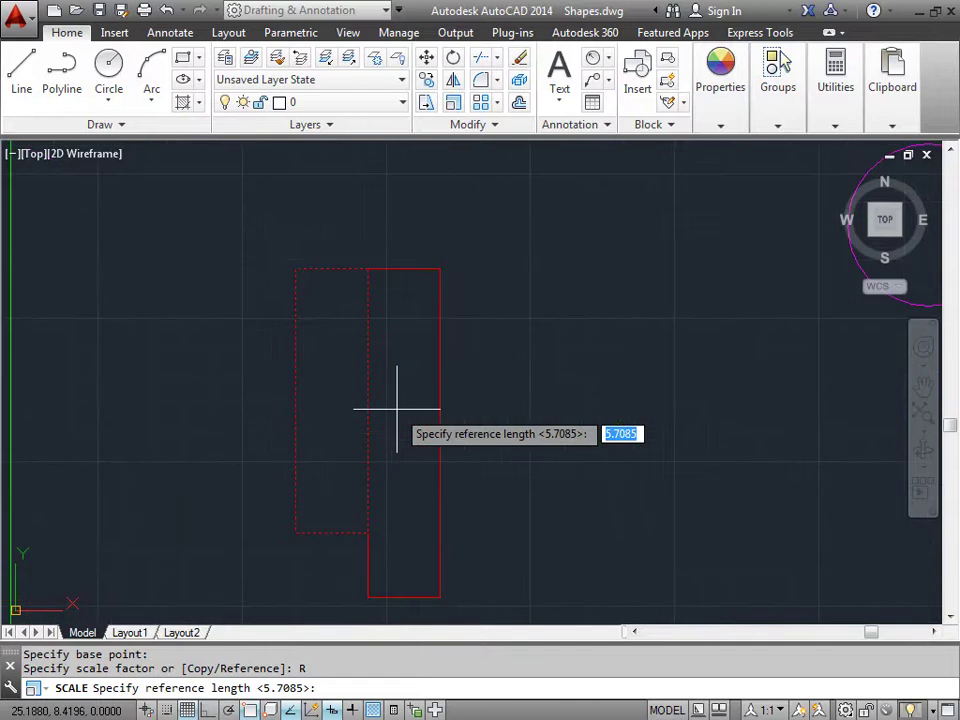
middle_drag(396, 408, 487, 381)
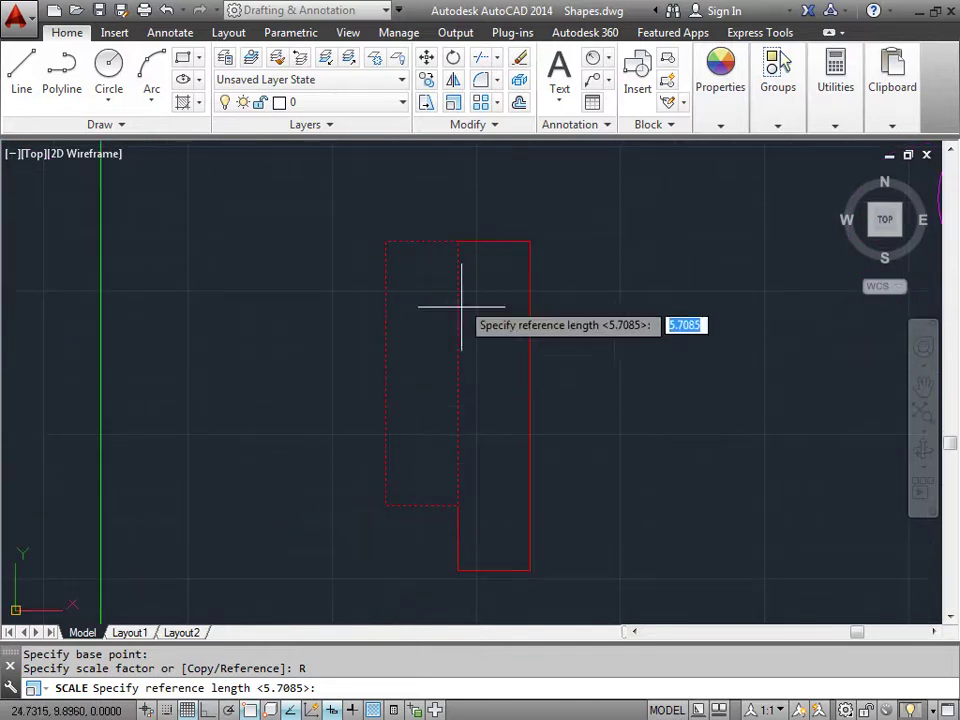
click(457, 241)
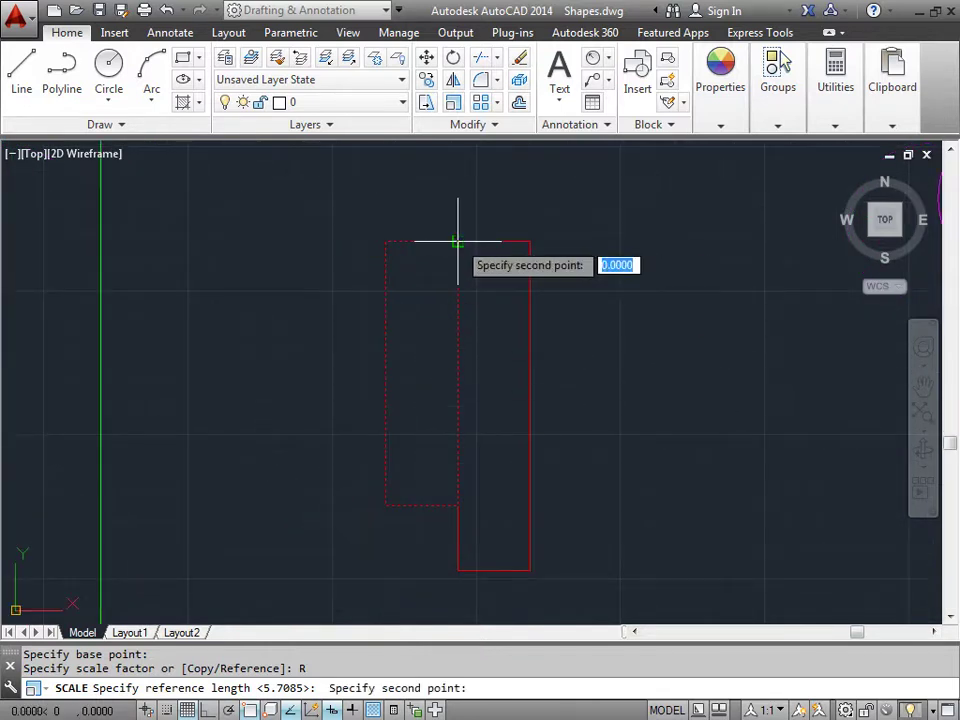
click(457, 507)
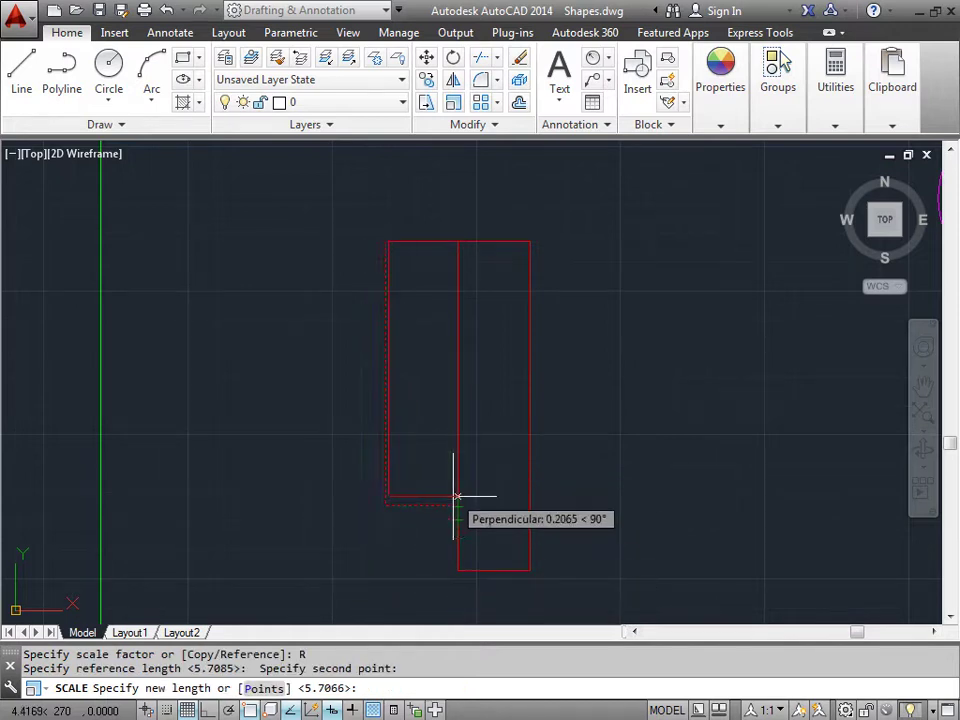
click(457, 571)
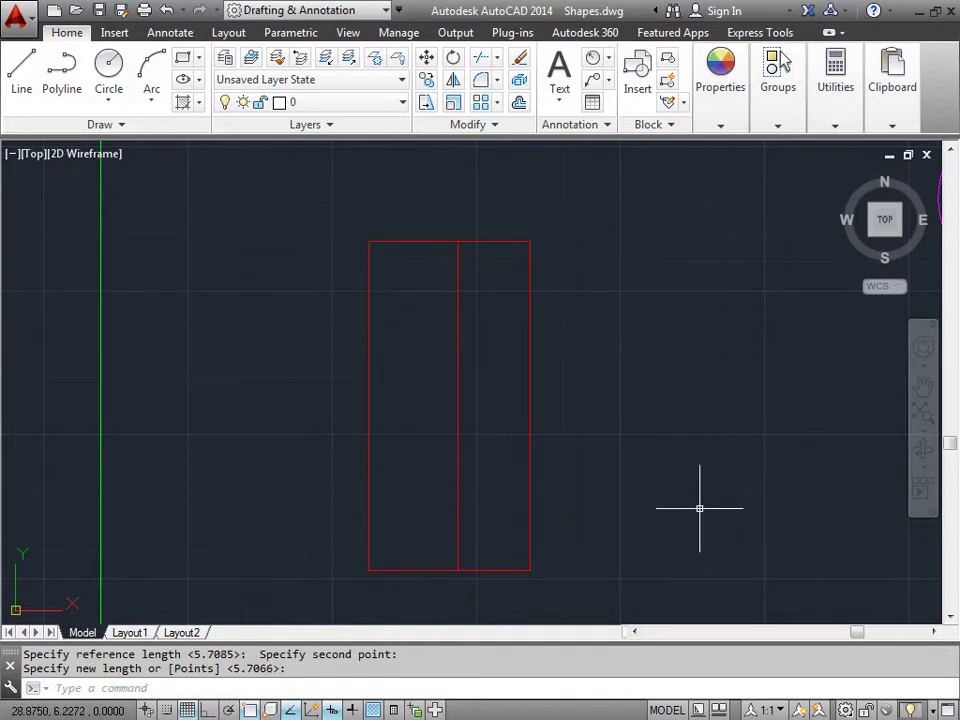
scroll(602, 480, down, 6)
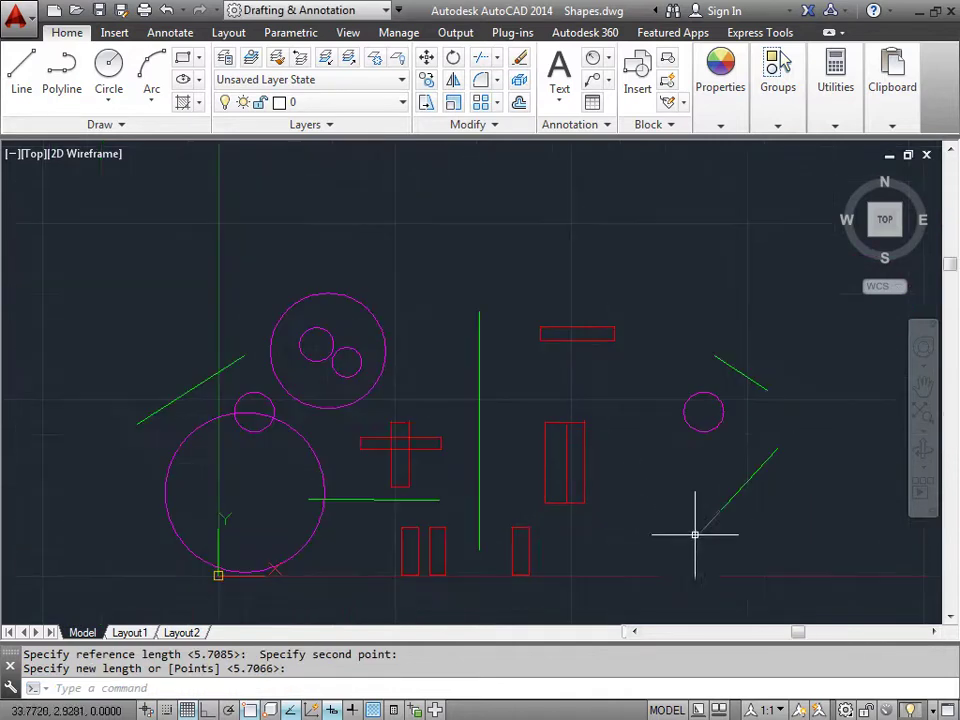
middle_drag(746, 542, 683, 478)
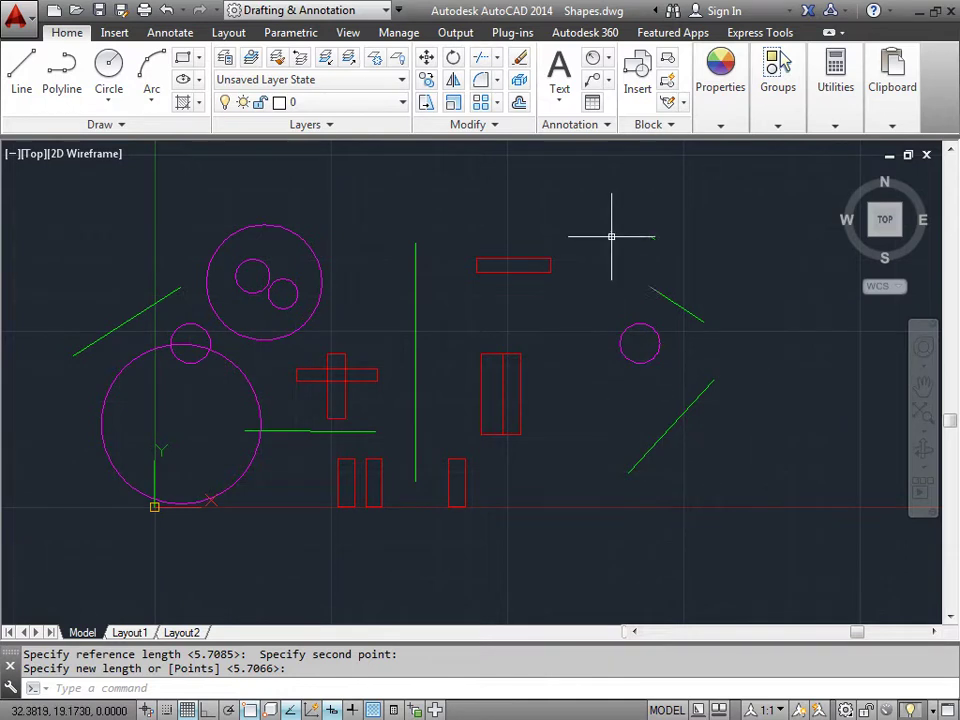
Mirror the small inner circle and the cross's vertical bar across a slanted axis, keeping the originals.
click(460, 78)
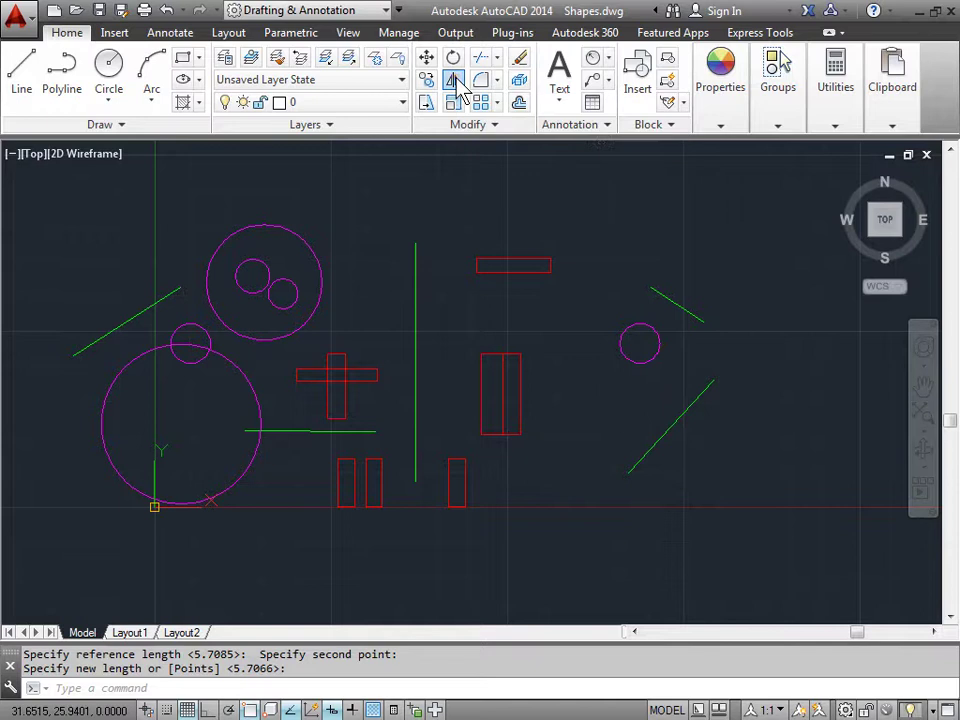
click(297, 296)
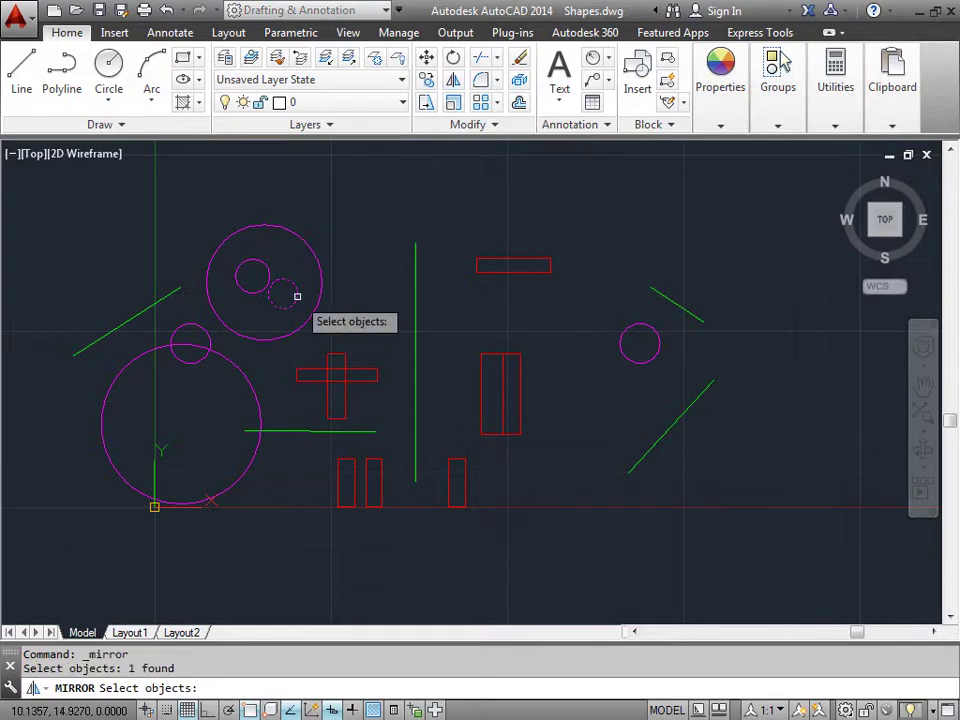
click(344, 419)
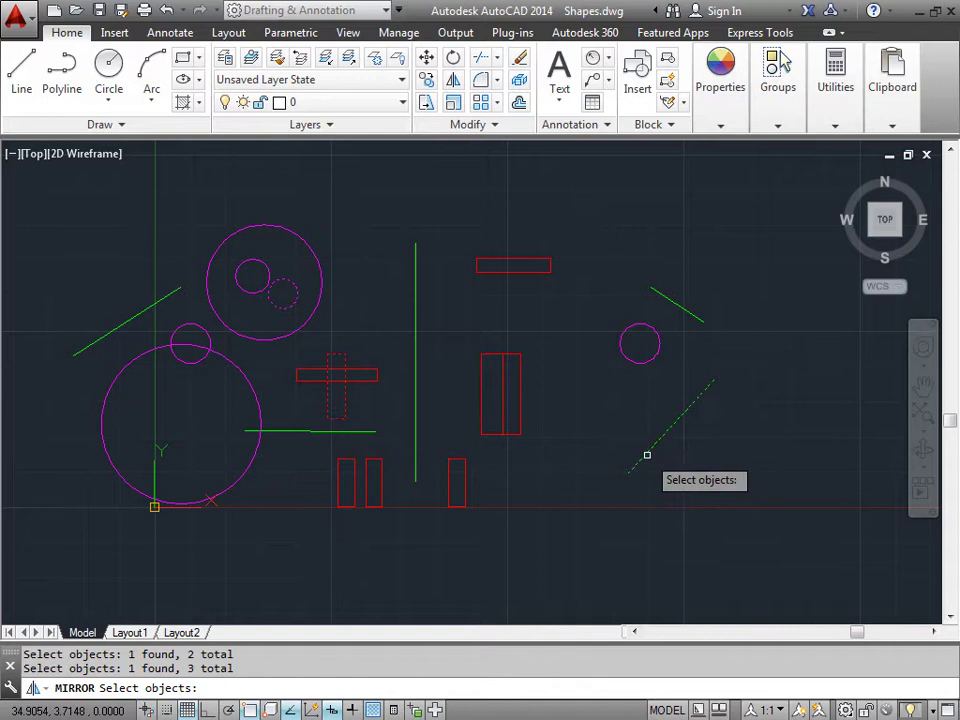
key(Return)
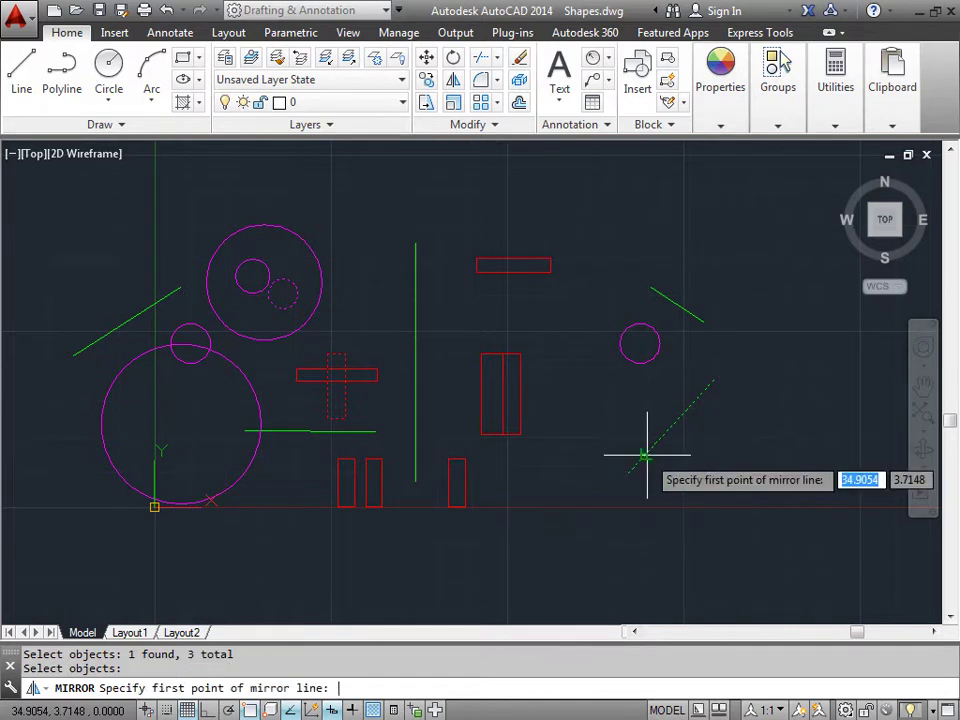
click(381, 229)
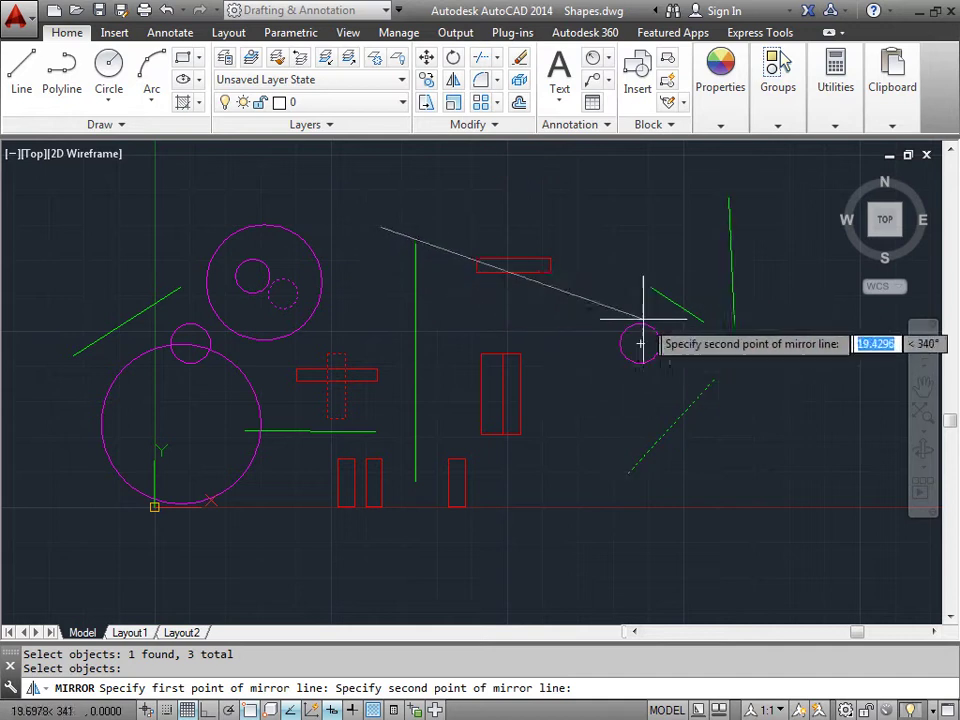
click(743, 358)
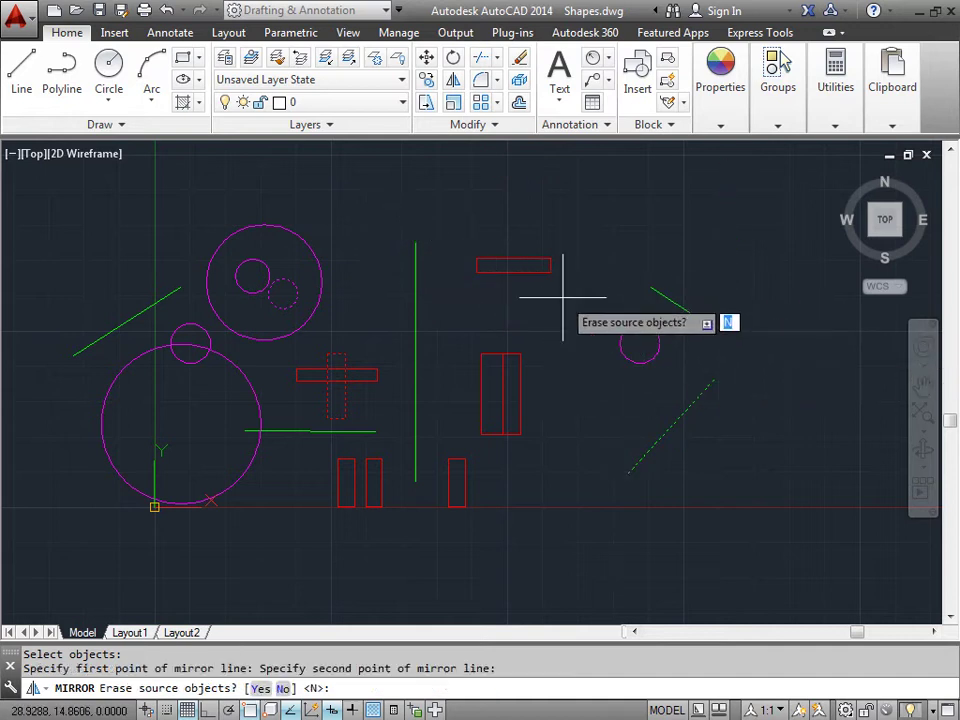
scroll(562, 297, down, 1)
middle_drag(590, 262, 517, 372)
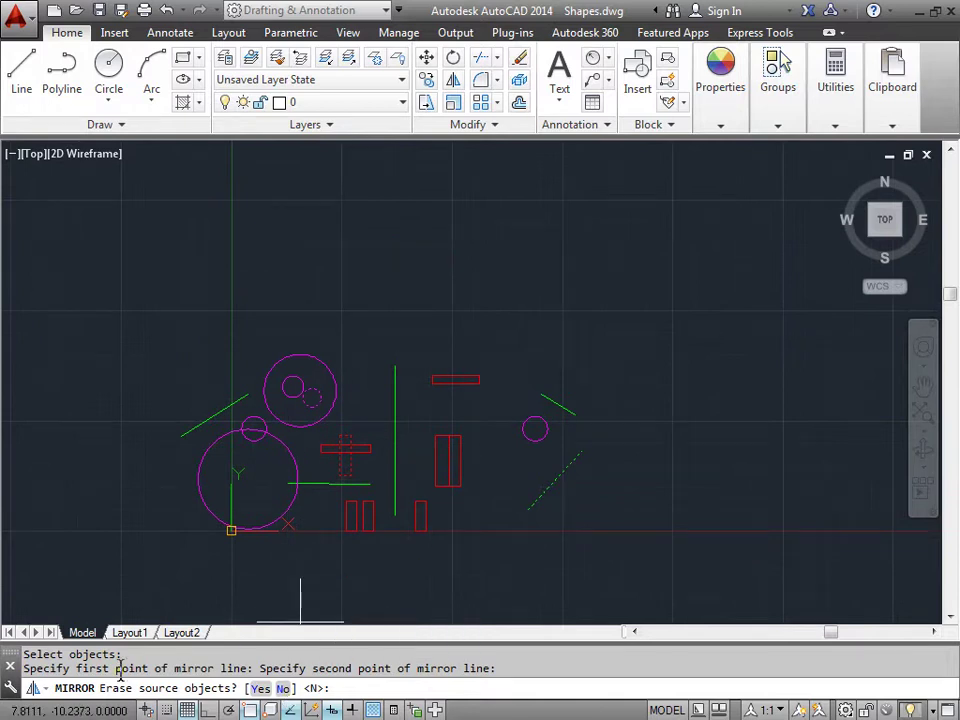
click(284, 689)
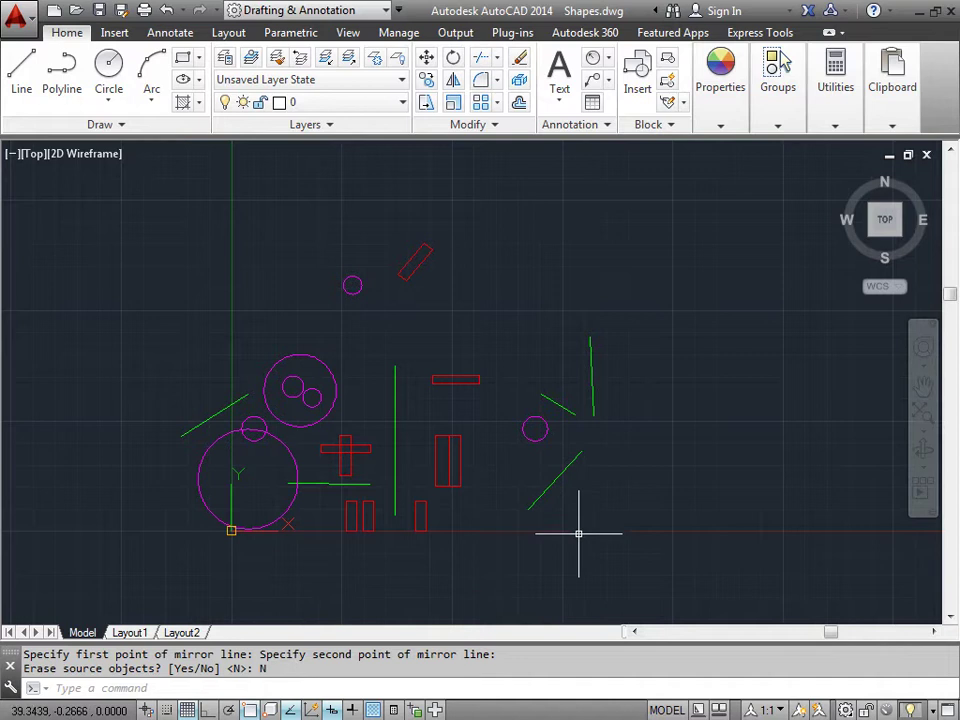